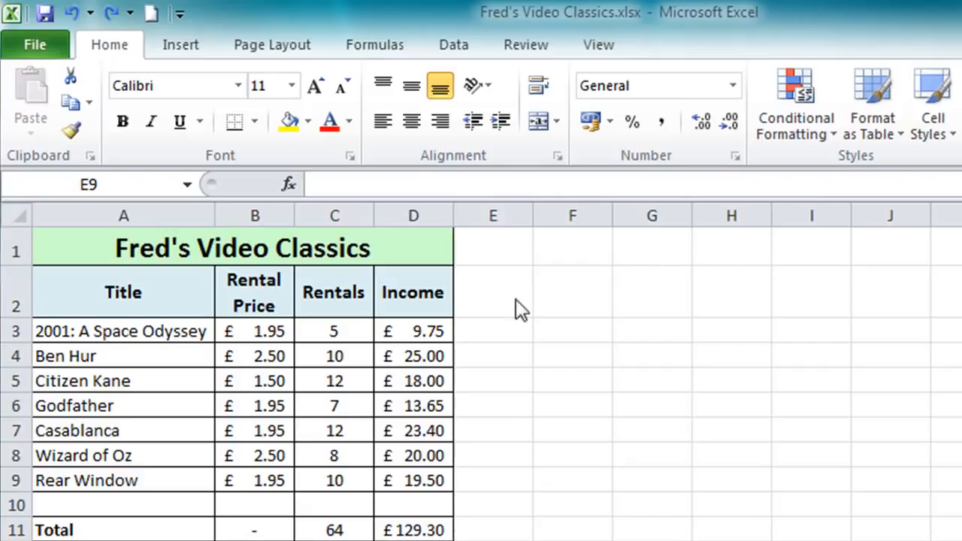
- Select the income values in D3:D9 and preview the color scale and data bar conditional formats on them
click(421, 327)
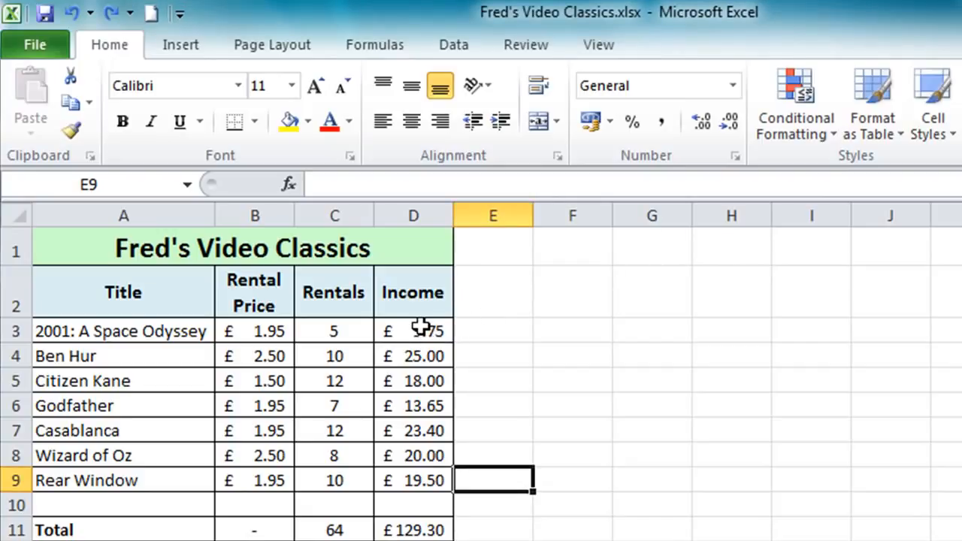
drag(421, 327, 403, 478)
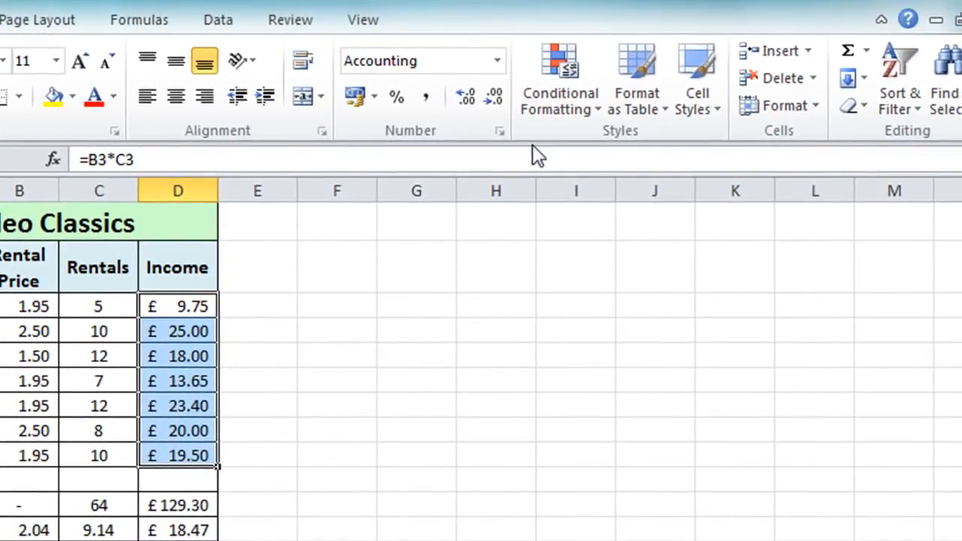
click(561, 106)
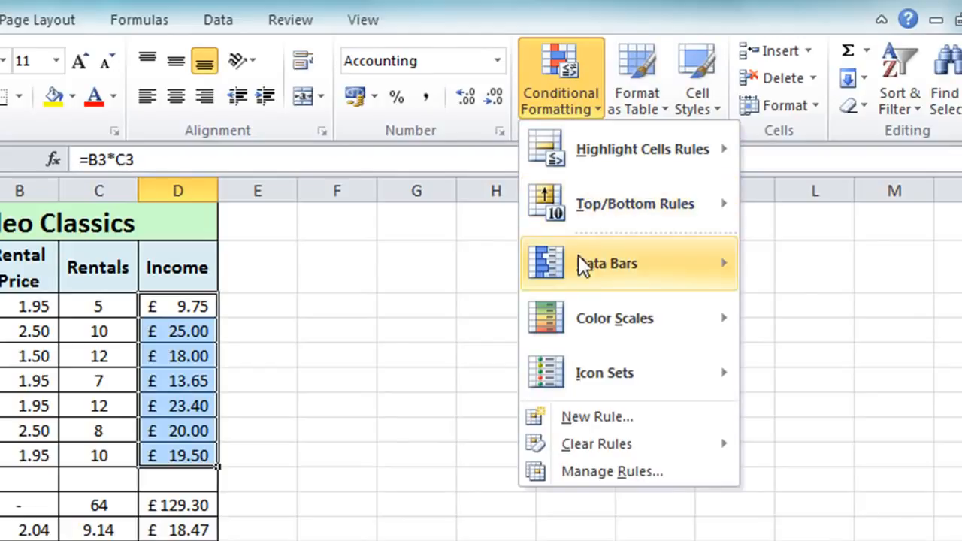
mouse_move(579, 304)
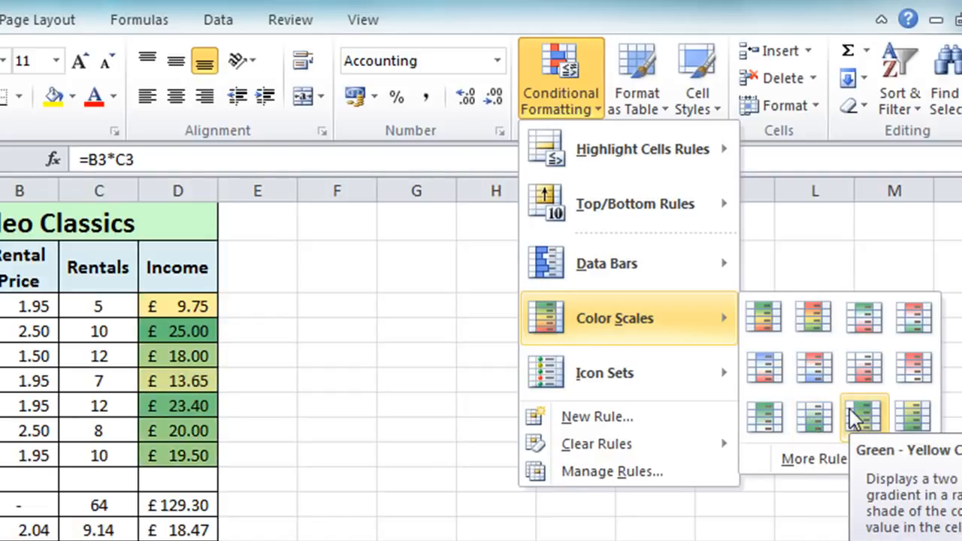
mouse_move(640, 278)
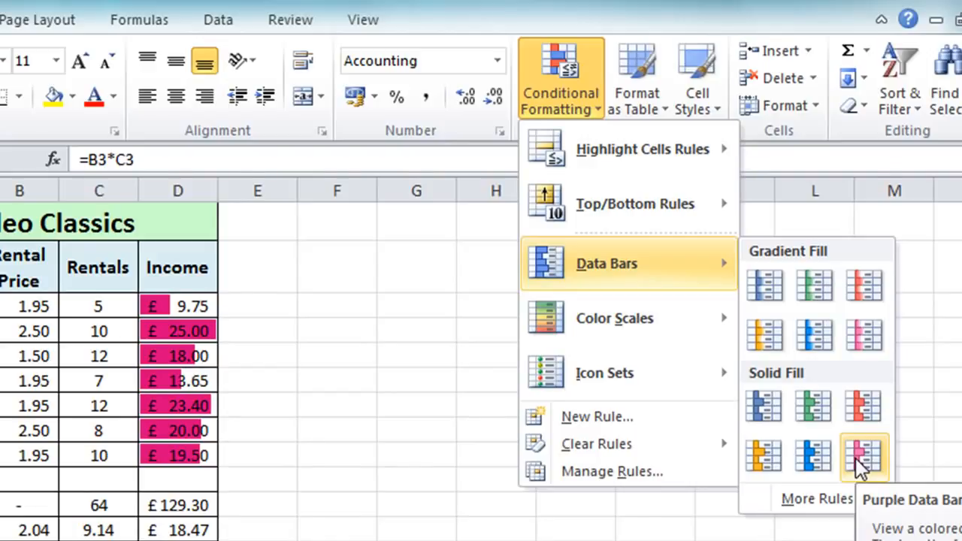
mouse_move(601, 364)
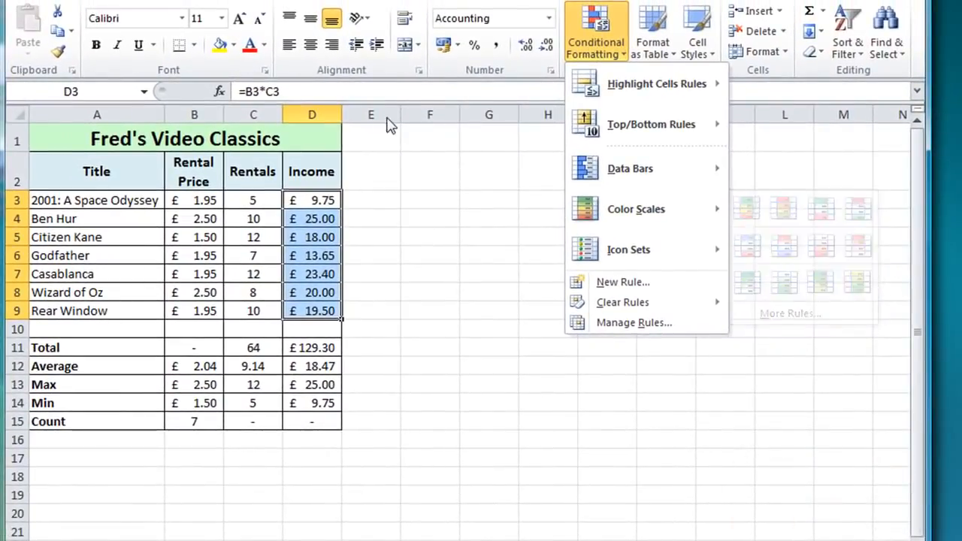
- Widen the Income column slightly and preview the icon set conditional formats on its values
click(340, 110)
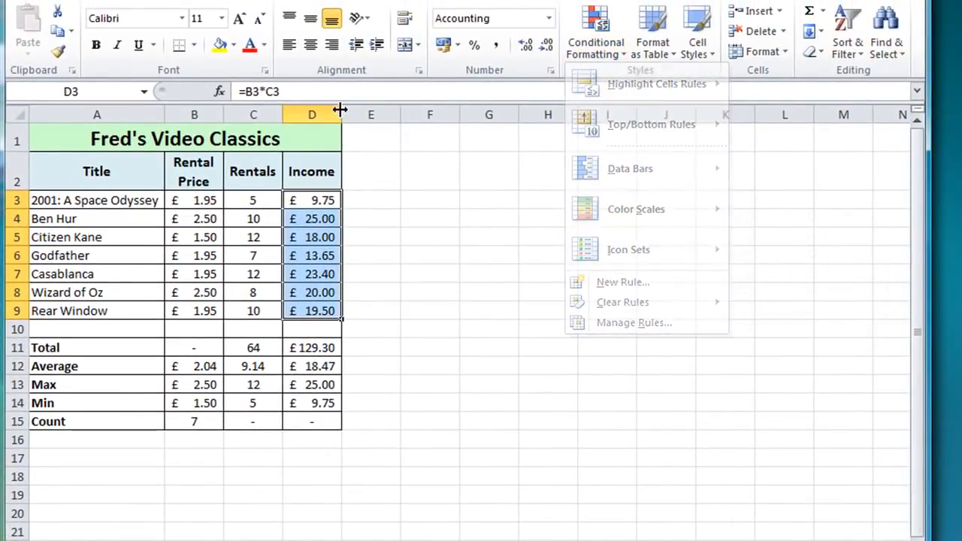
drag(342, 112, 364, 113)
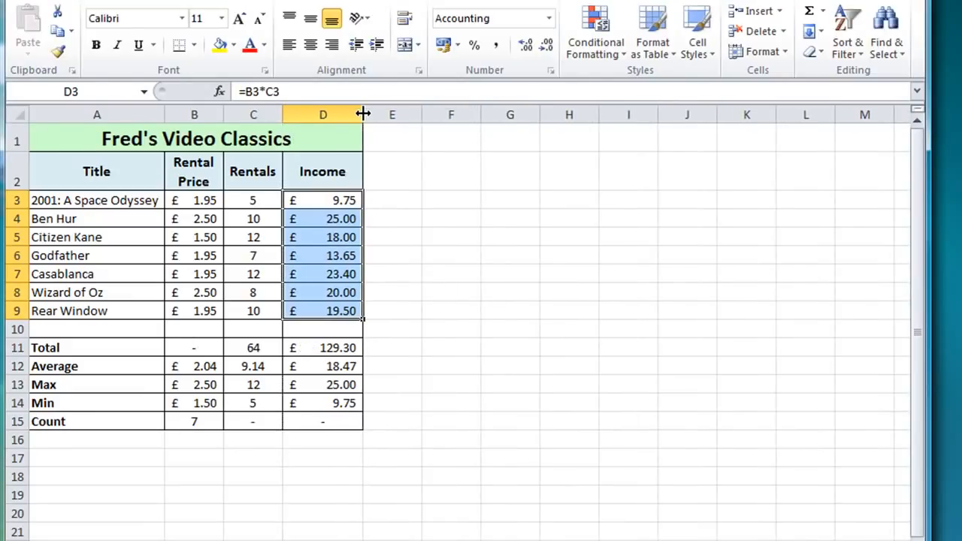
click(616, 52)
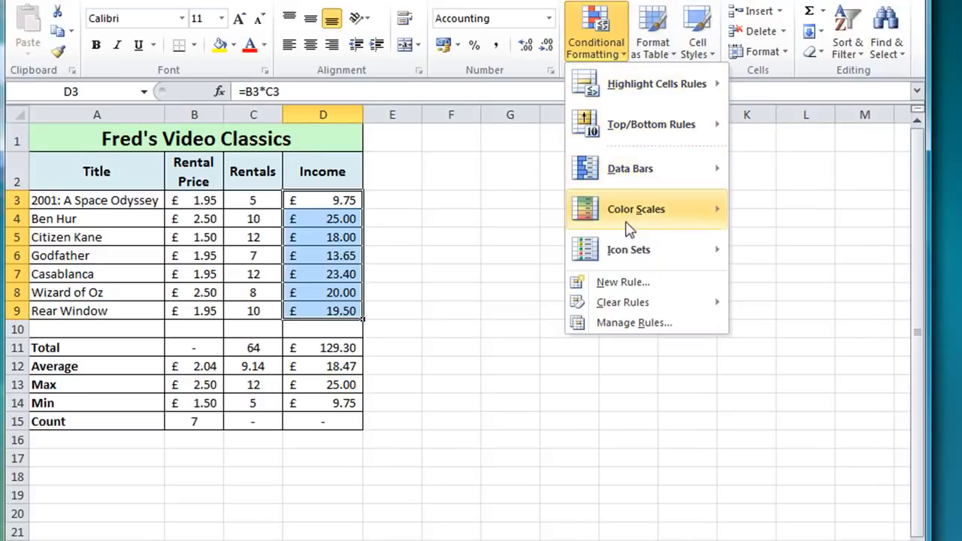
mouse_move(646, 256)
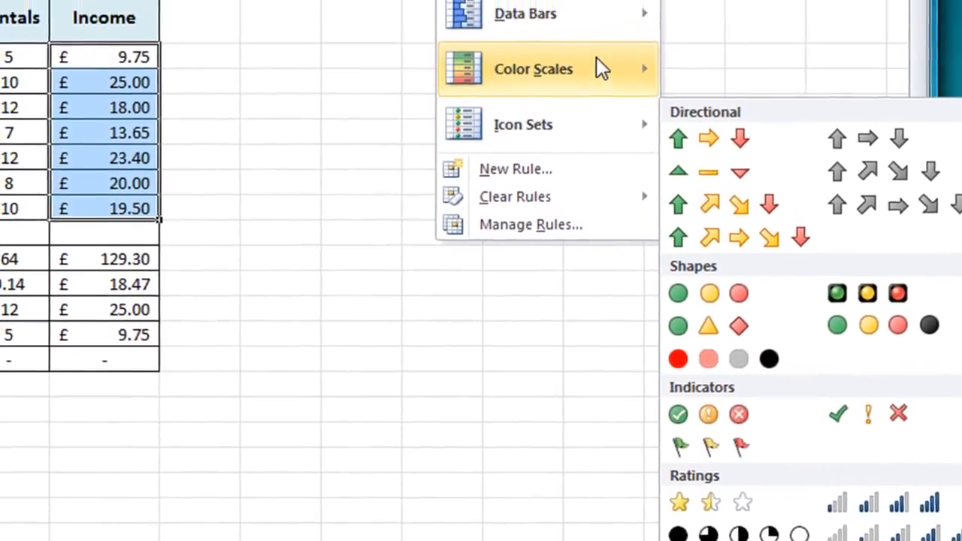
- Start a Greater Than highlight rule for the income values in D3:D9 with a threshold of 15
mouse_move(575, 106)
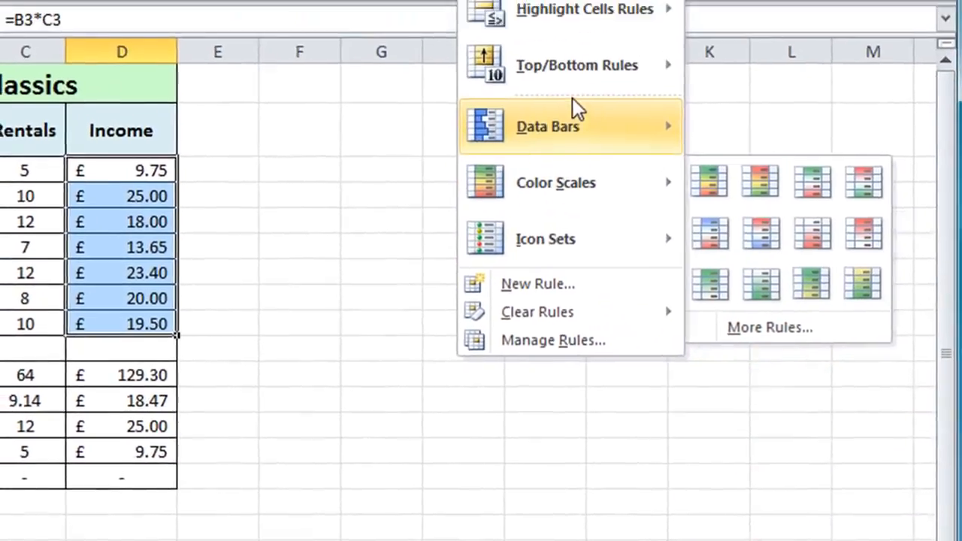
mouse_move(520, 24)
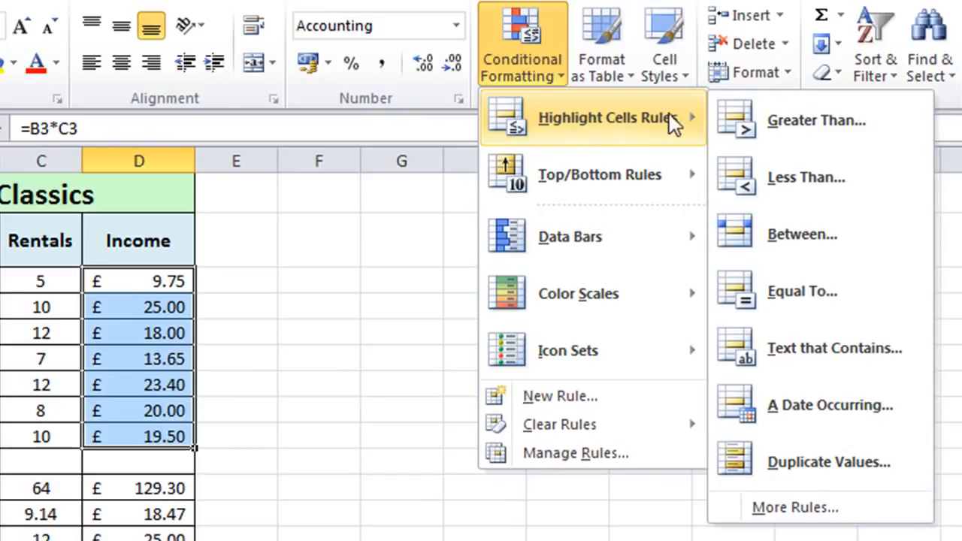
click(783, 118)
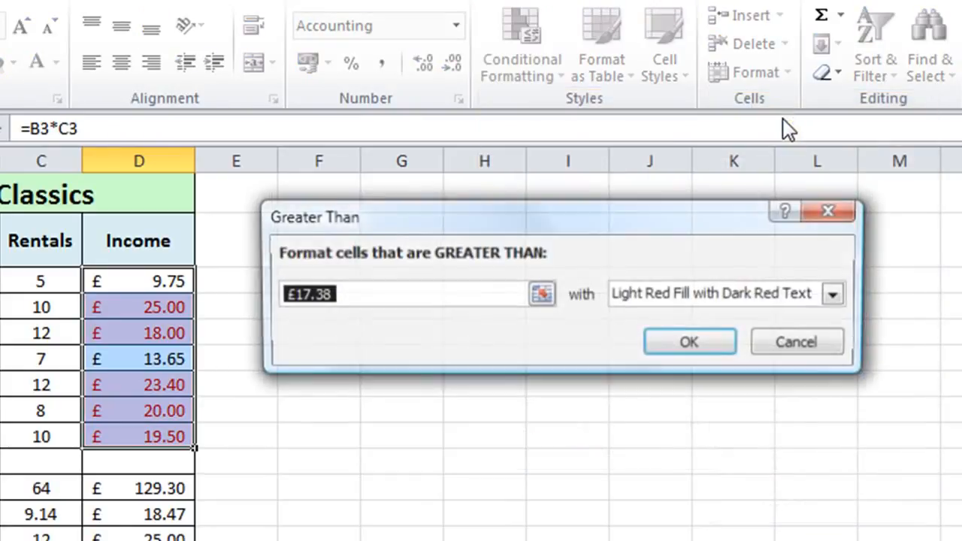
drag(692, 211, 653, 185)
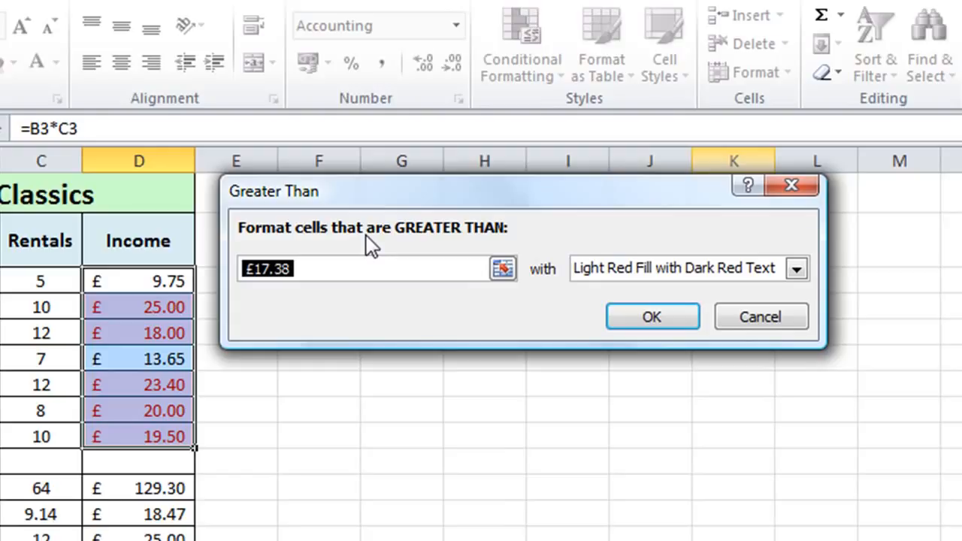
key(BackSpace)
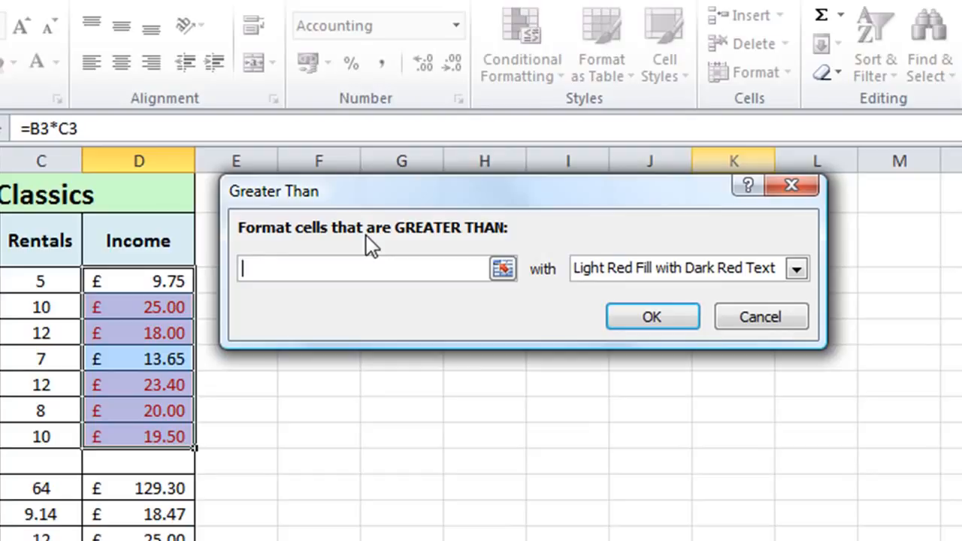
text(1)
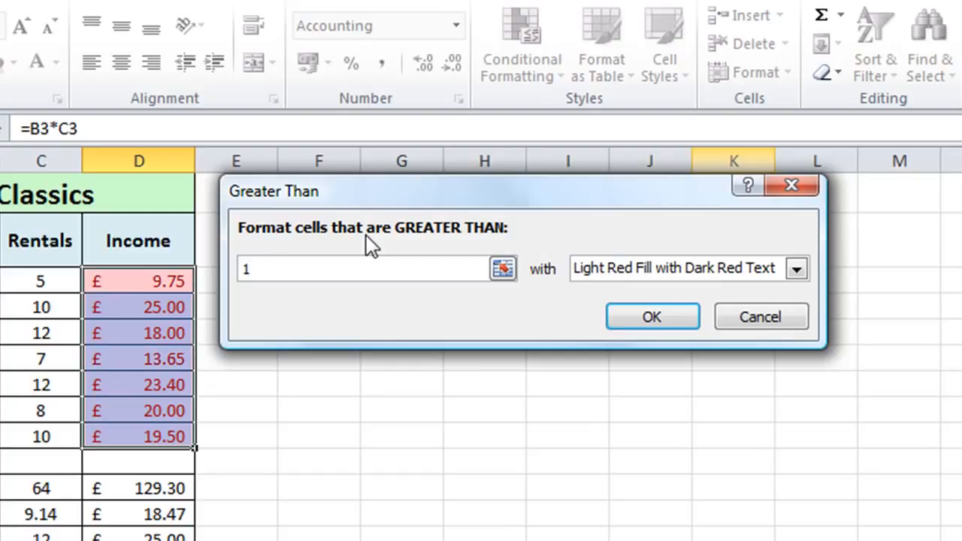
text(5)
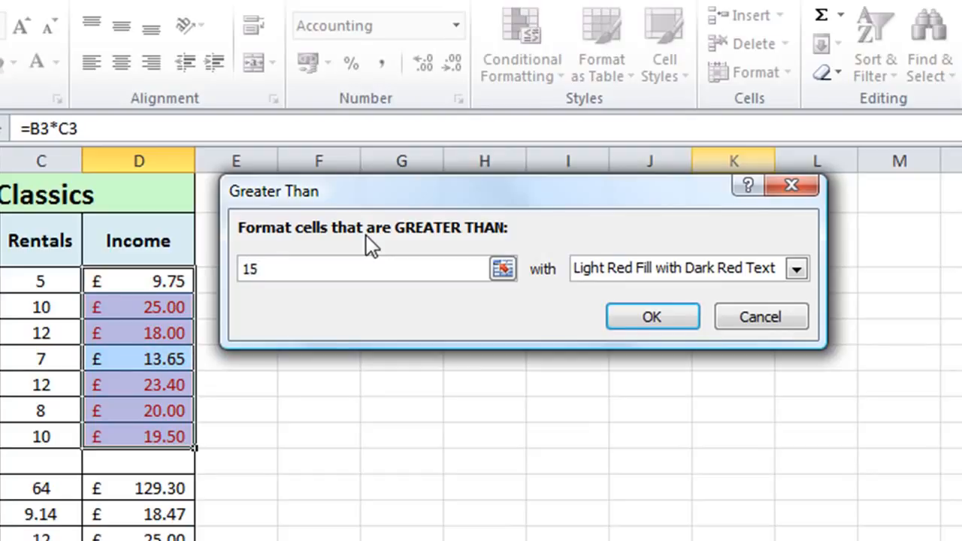
- Give the Greater Than rule a custom format with a light olive green fill and apply it
click(795, 271)
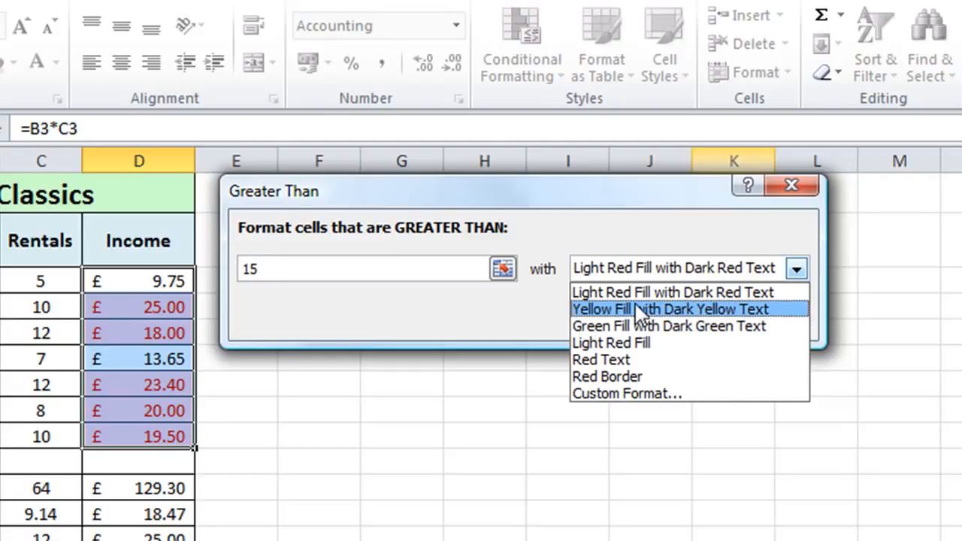
click(593, 392)
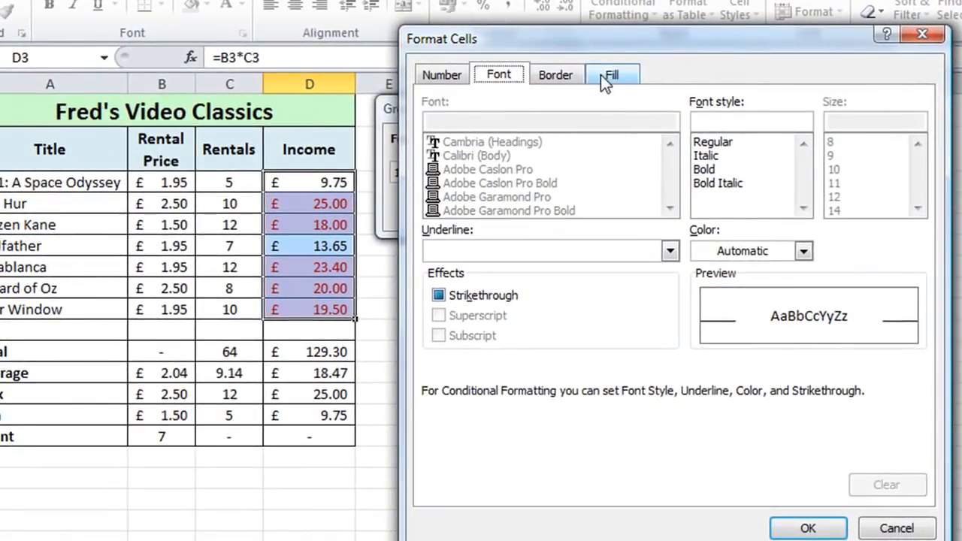
click(605, 79)
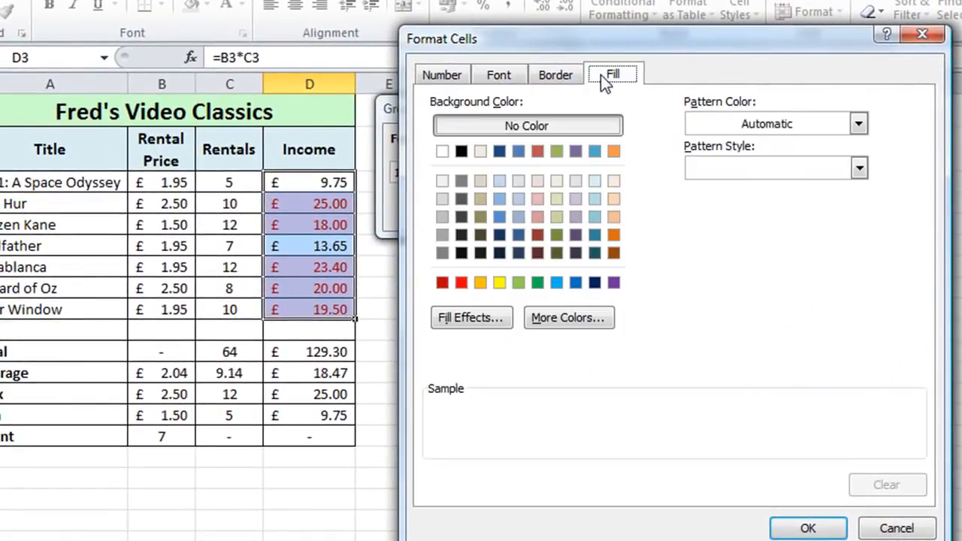
click(556, 198)
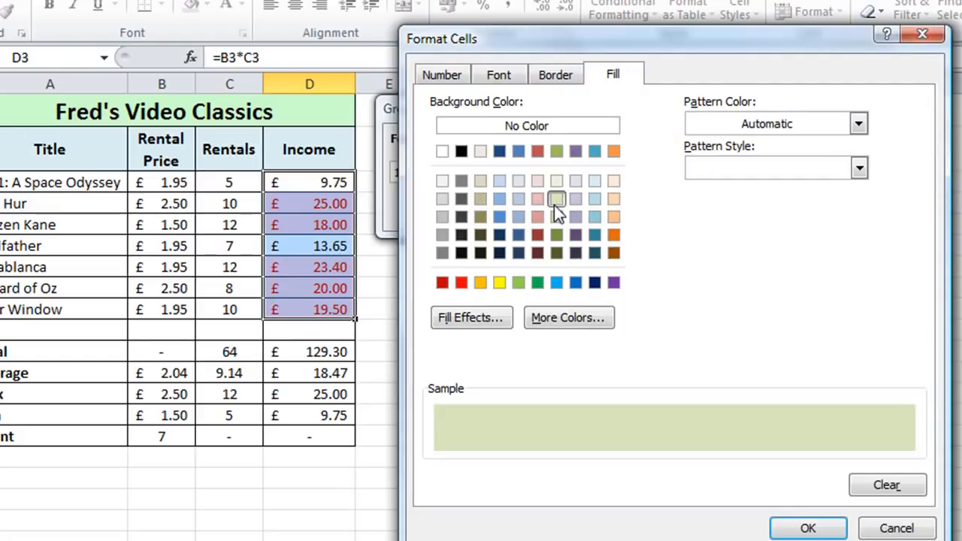
click(805, 528)
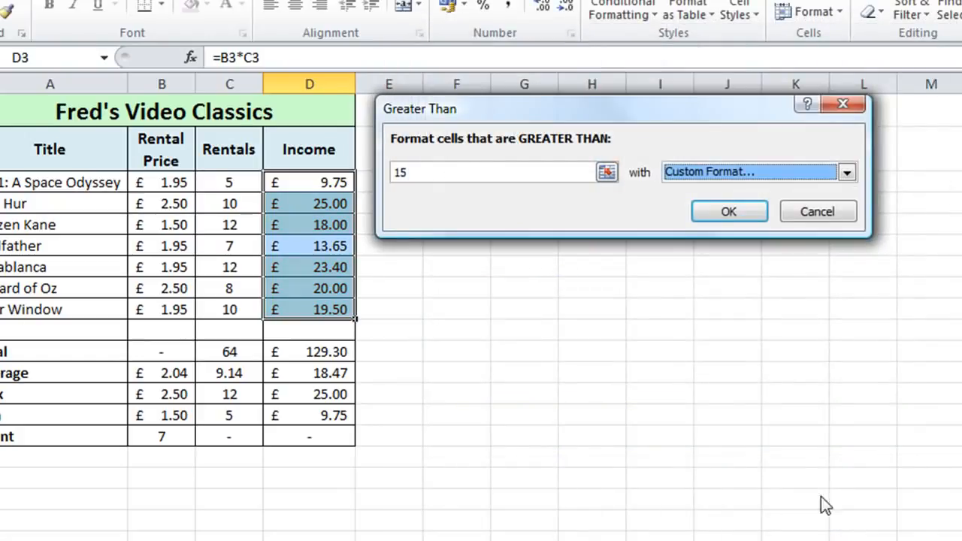
click(704, 208)
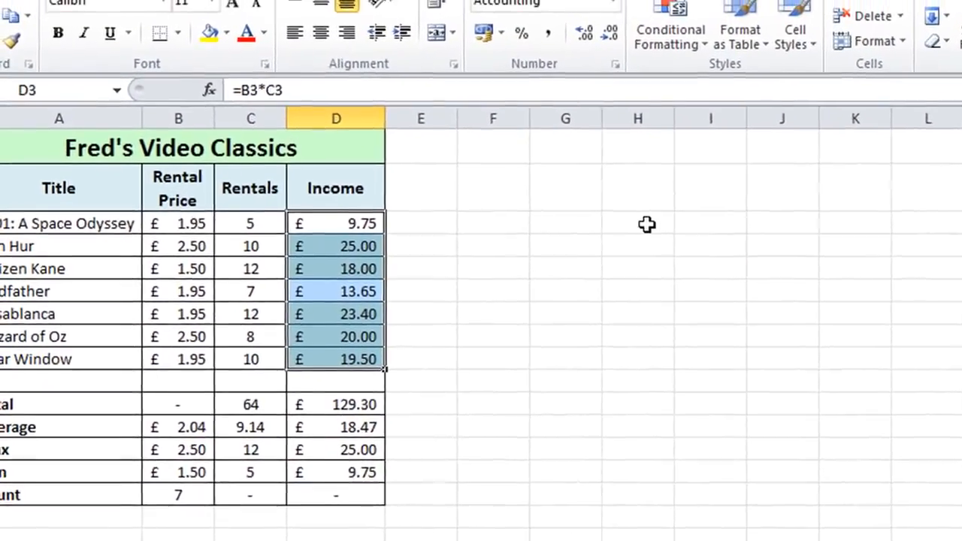
click(421, 199)
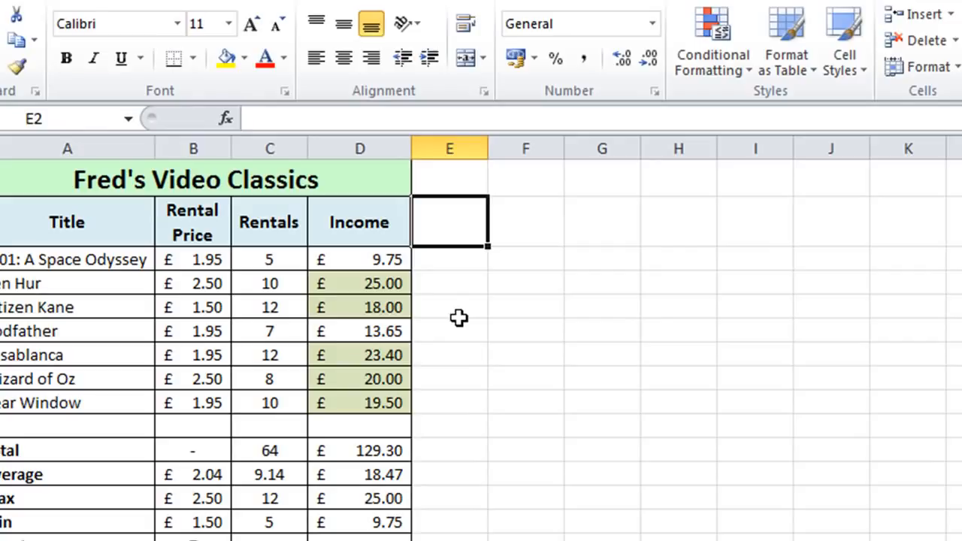
- Add a Less Than highlight rule to the income values in D3:D9 with threshold 10 and Light Red Fill
drag(334, 260, 356, 394)
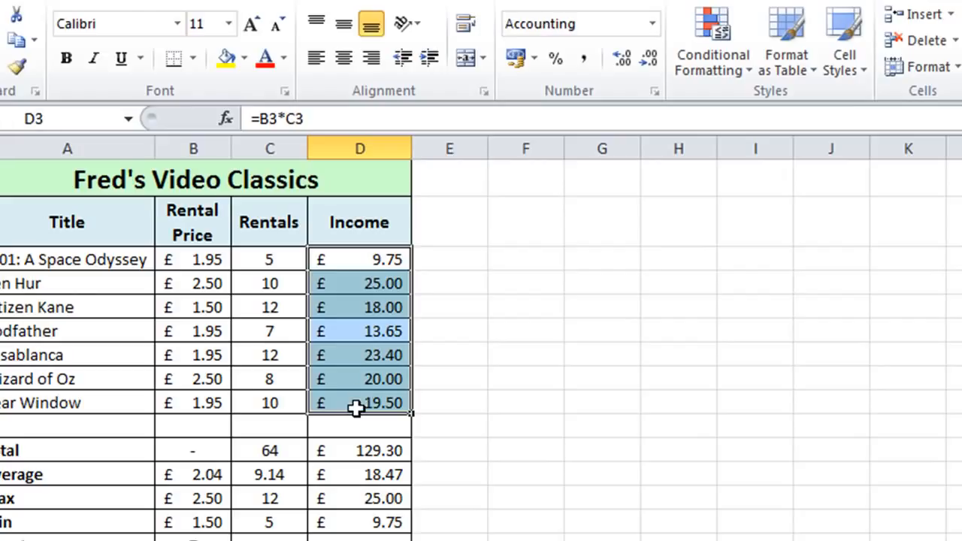
click(741, 75)
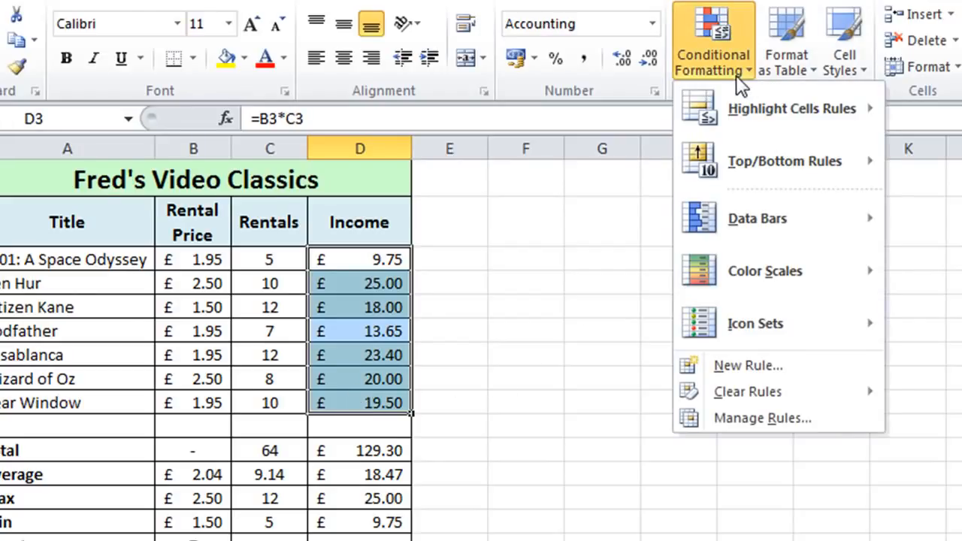
mouse_move(740, 105)
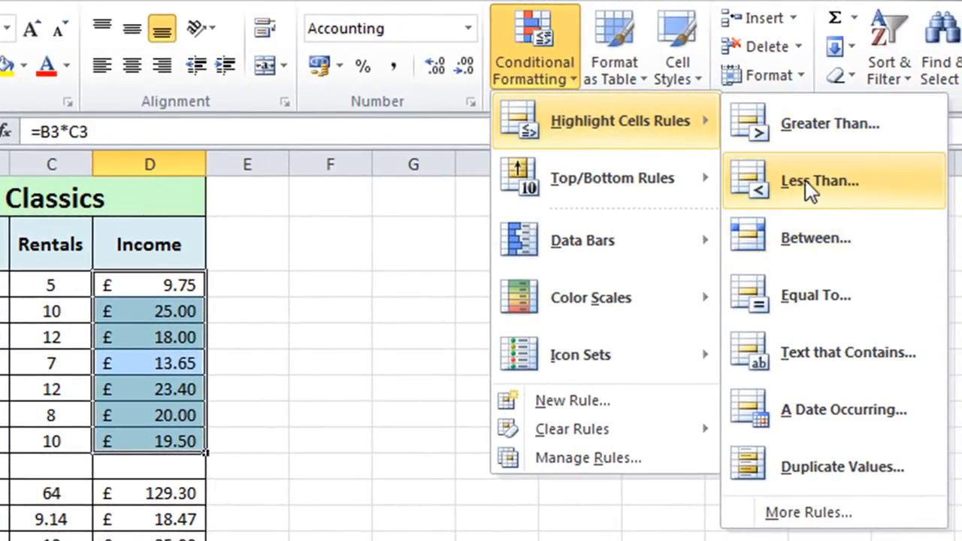
click(863, 164)
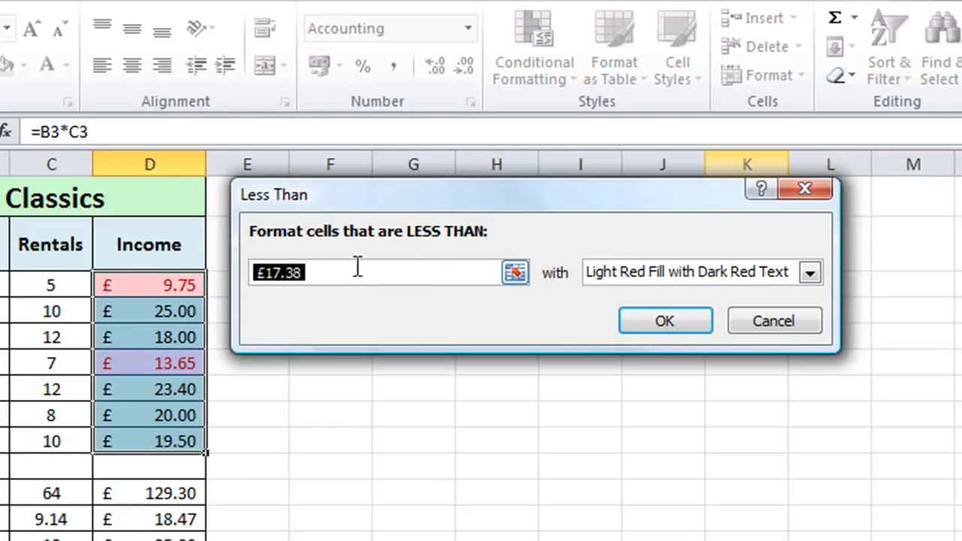
text(10)
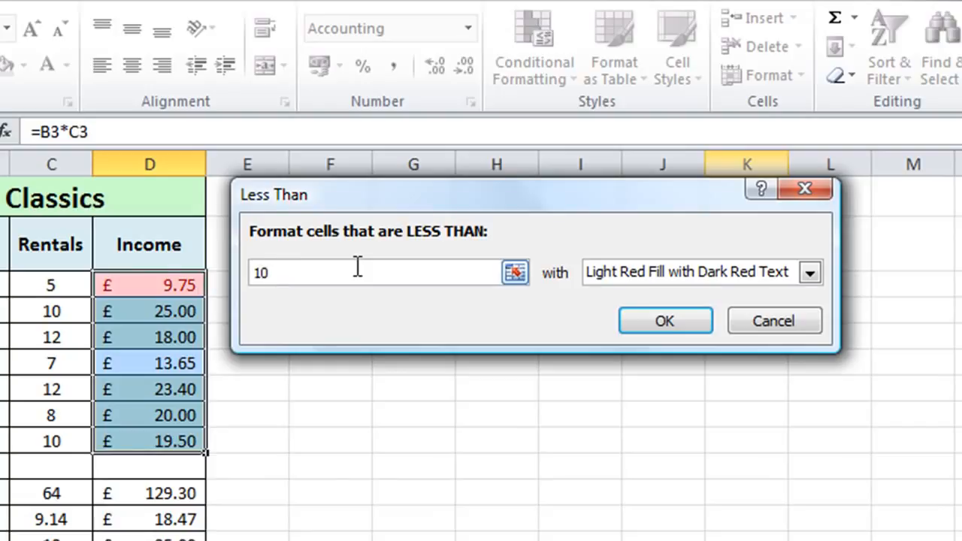
key(Tab)
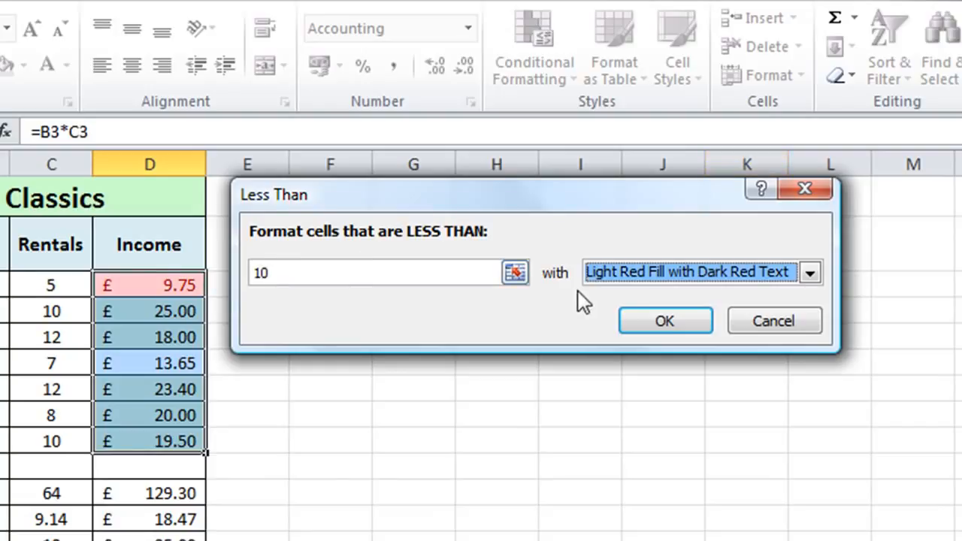
click(810, 272)
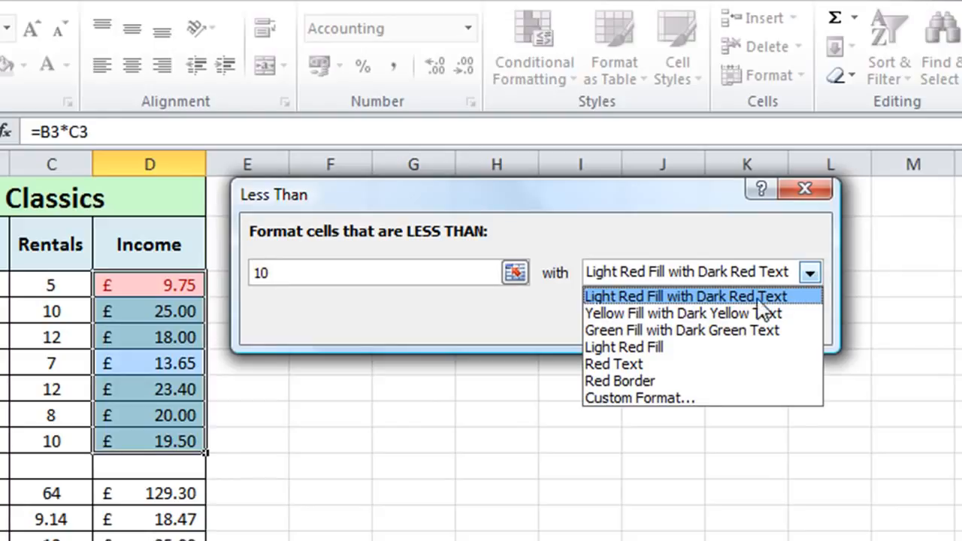
click(633, 348)
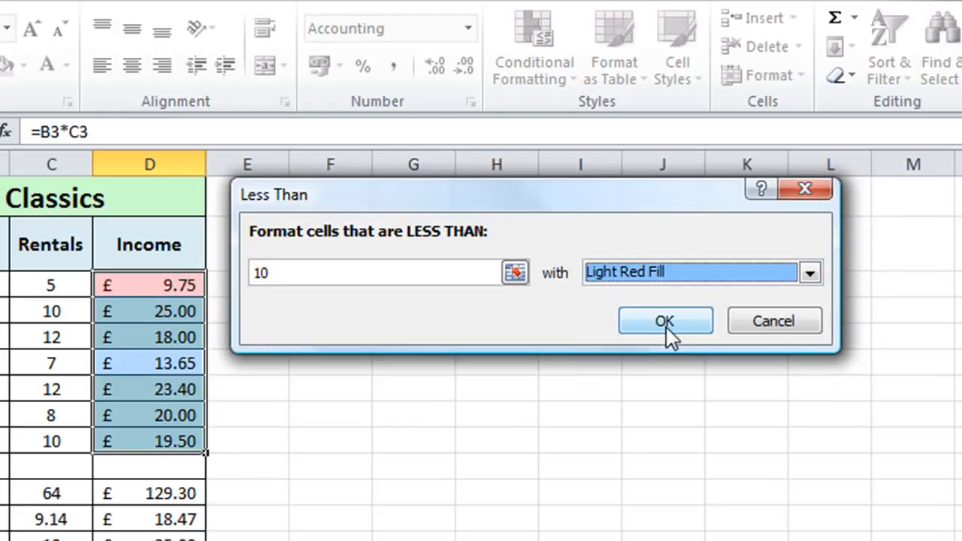
click(666, 327)
click(344, 370)
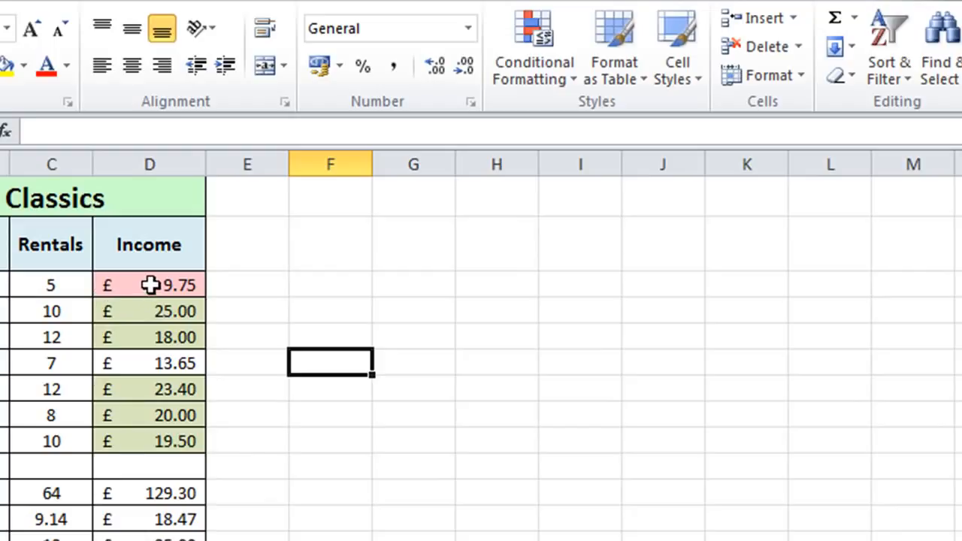
- Open the conditional formatting rules manager for the income values in D3:D9
drag(148, 283, 122, 439)
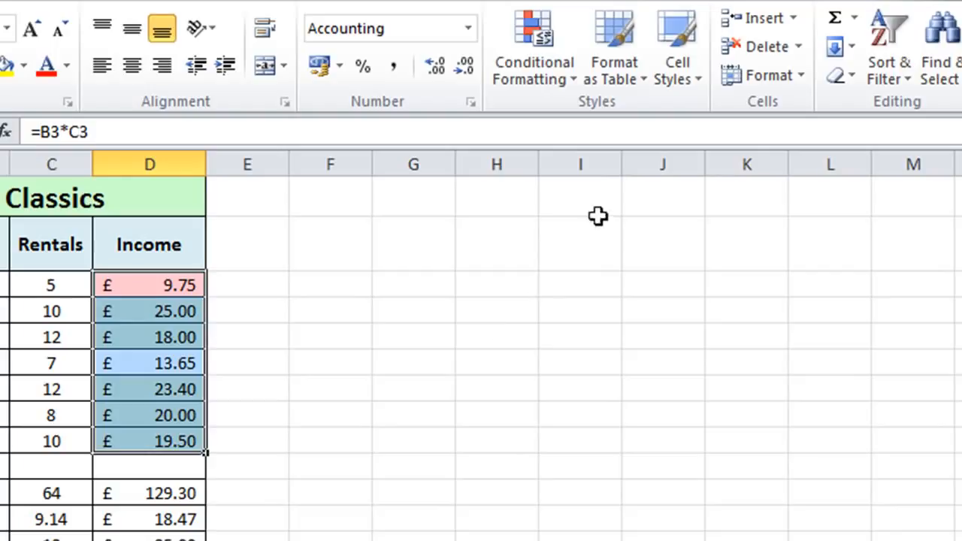
click(570, 81)
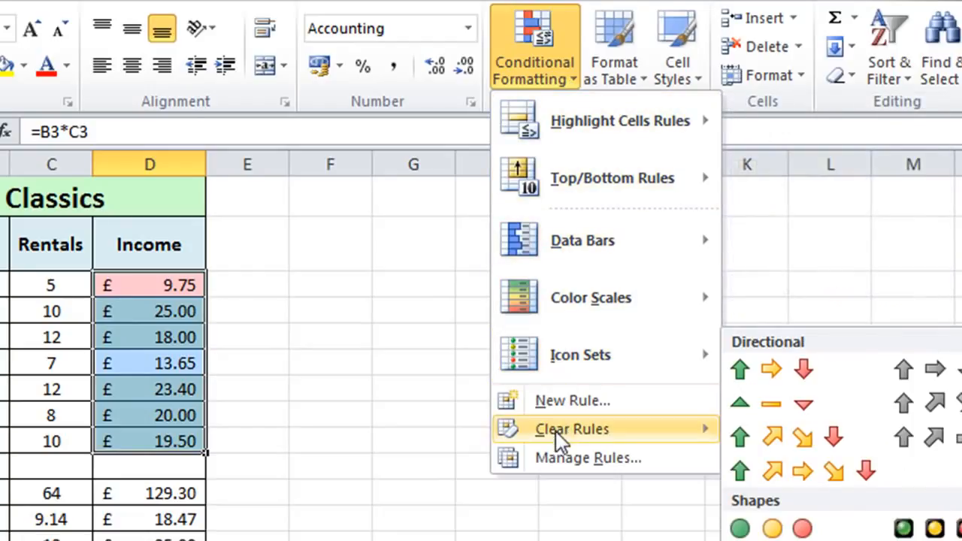
click(552, 463)
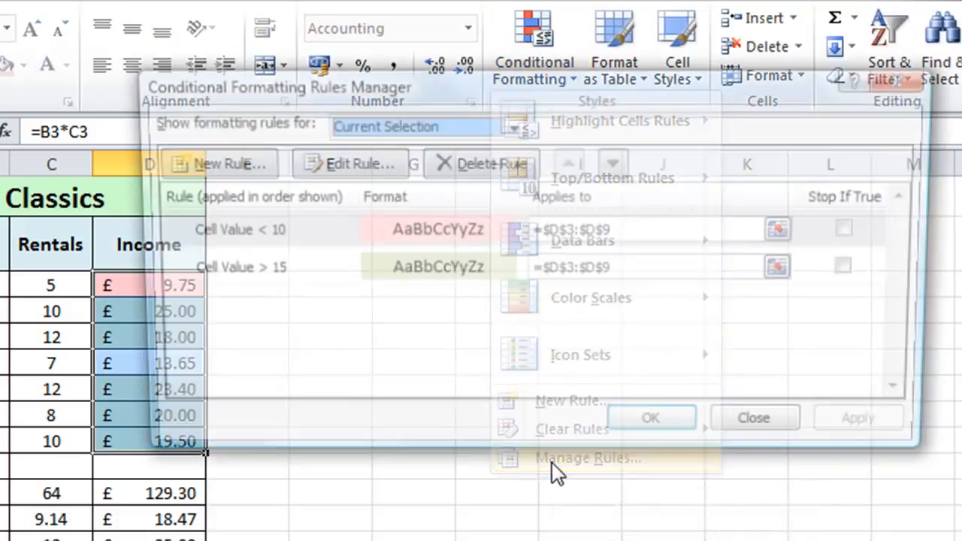
drag(676, 88, 589, 189)
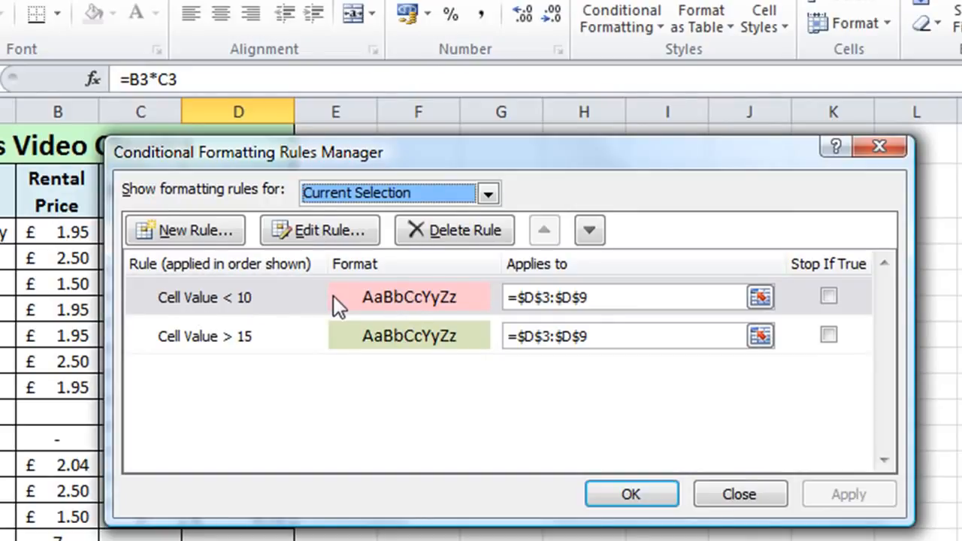
- Change the fill of the rule for cell values less than 10 to light aqua blue and apply it to the sheet
click(368, 296)
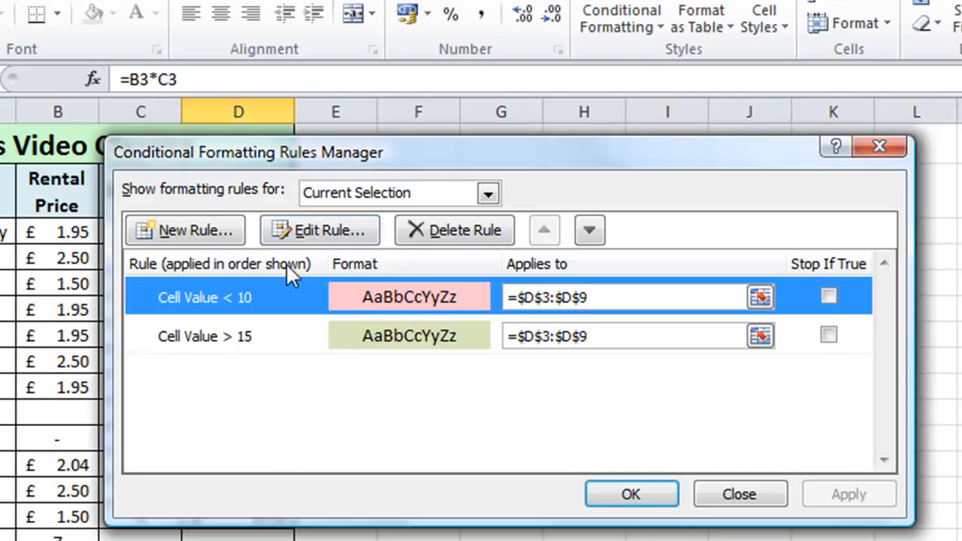
click(338, 229)
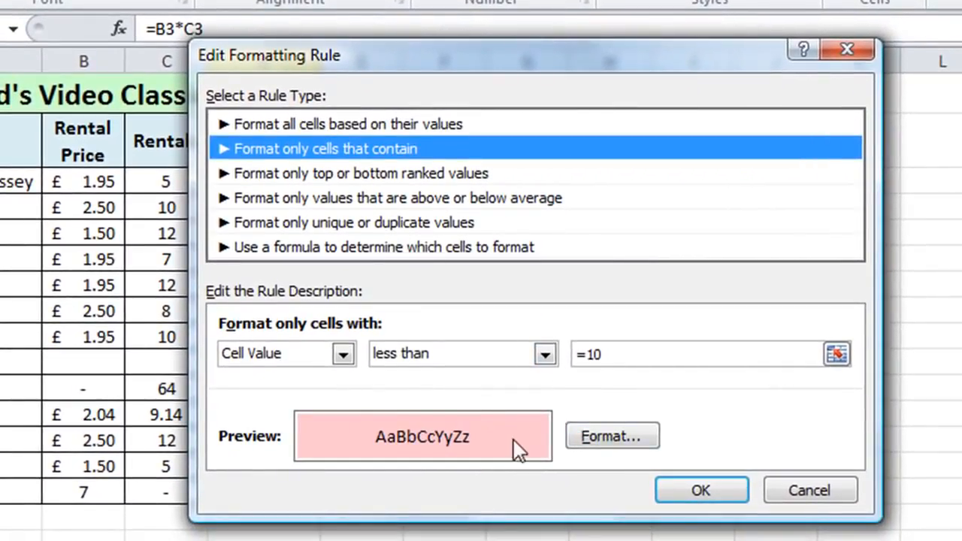
click(605, 434)
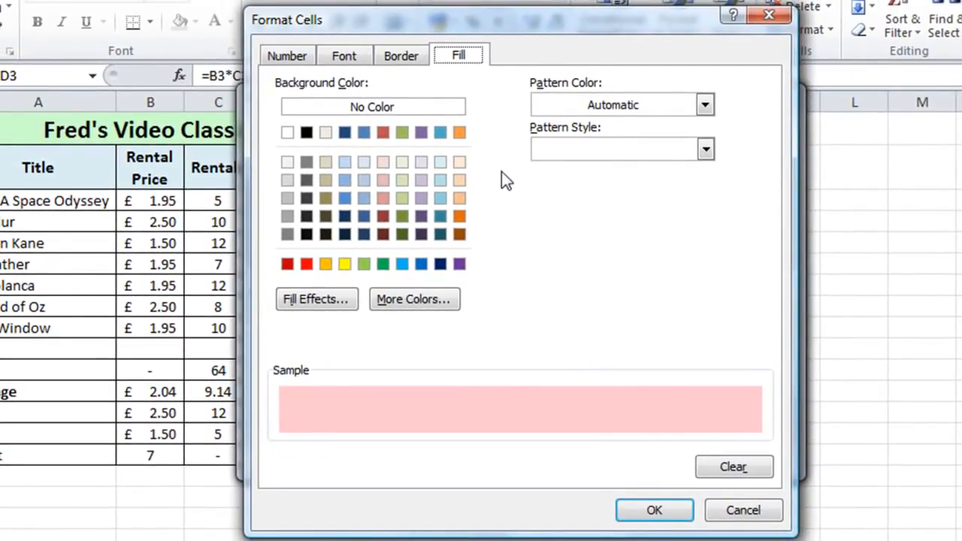
click(441, 162)
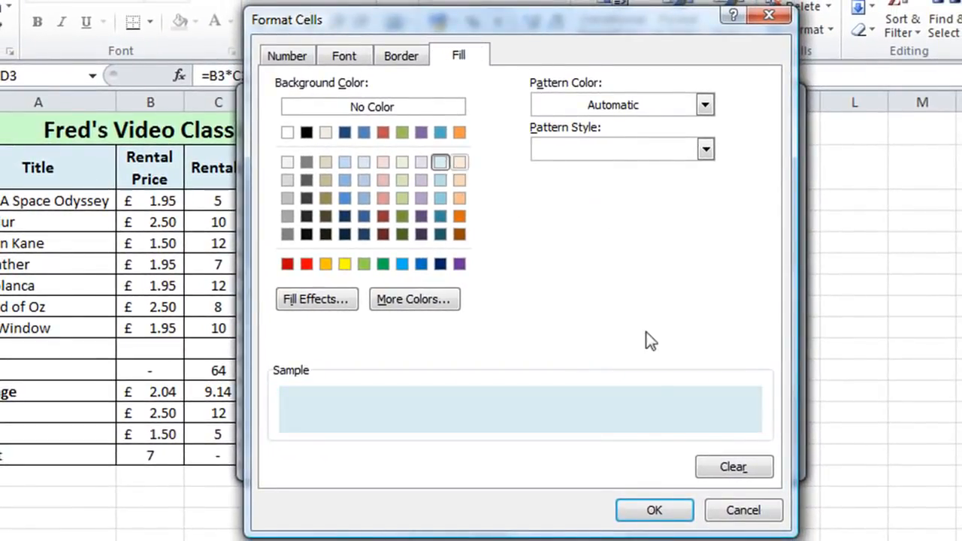
click(648, 511)
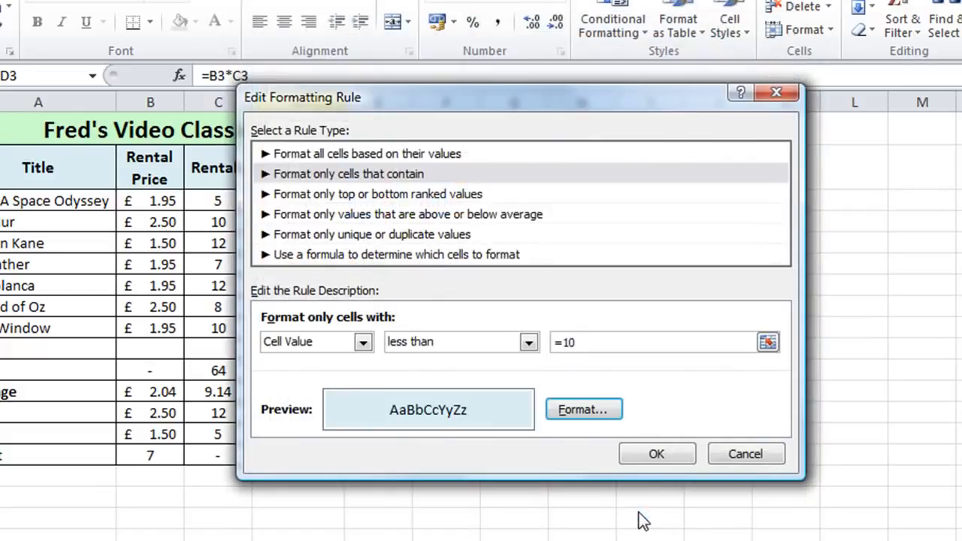
click(657, 456)
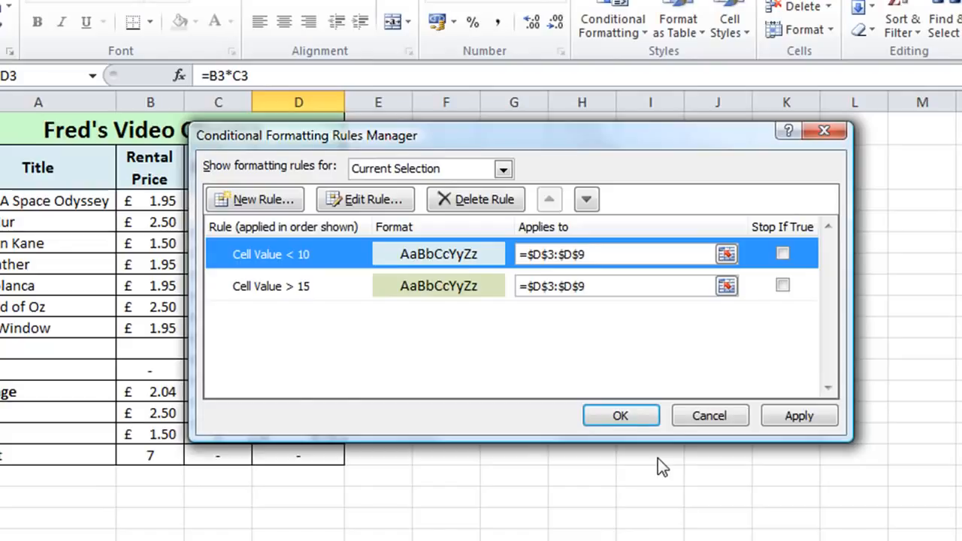
click(634, 413)
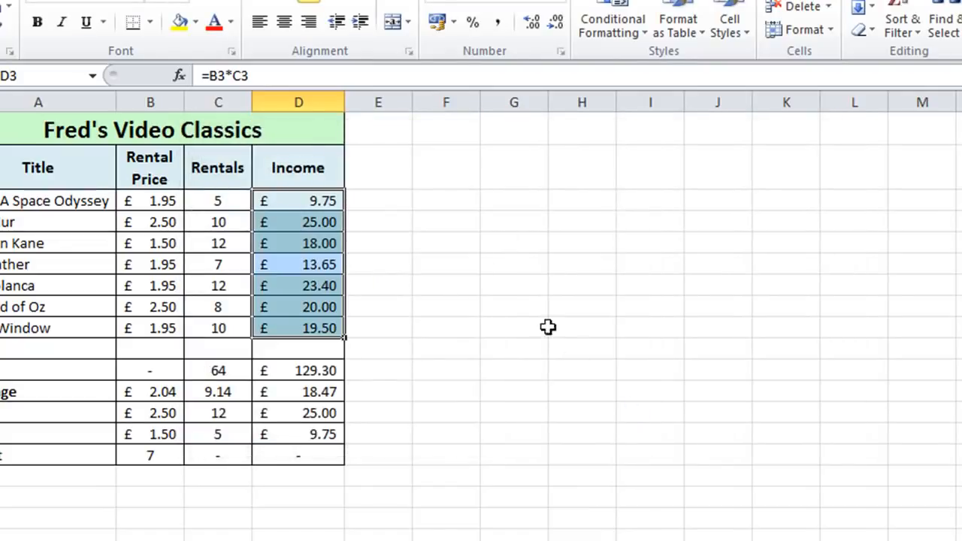
click(465, 173)
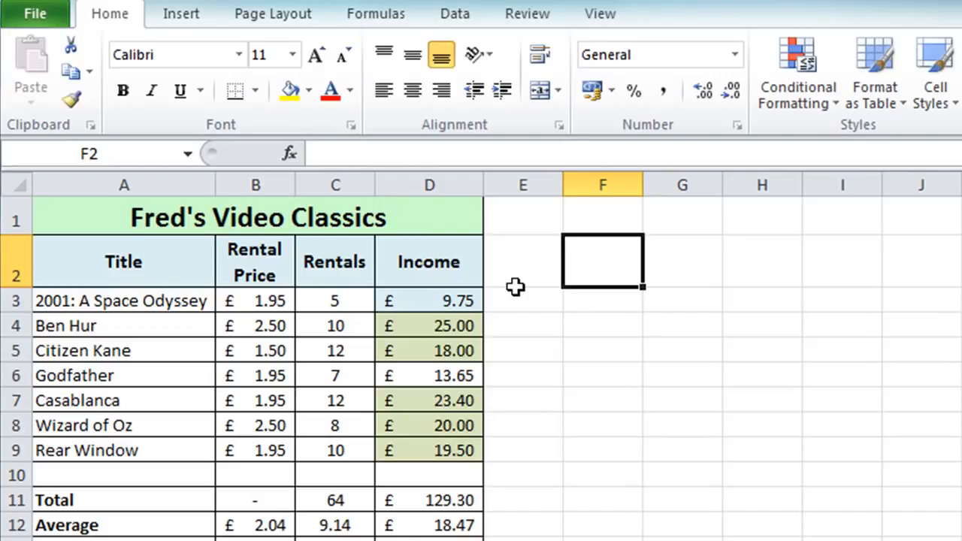
- Check the Rentals column's width and narrow the Income column to the same width, 8.43 (64 pixels)
drag(482, 193, 465, 186)
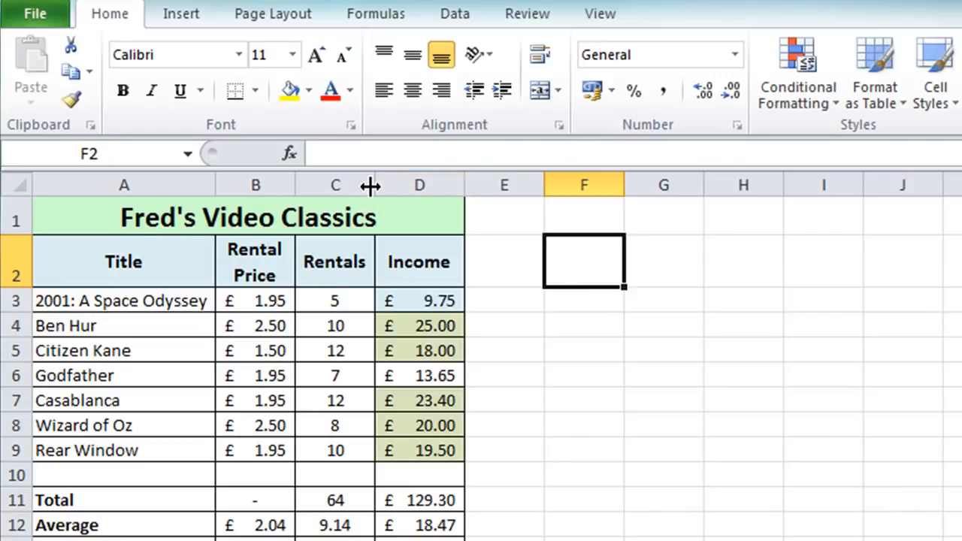
drag(372, 185, 371, 185)
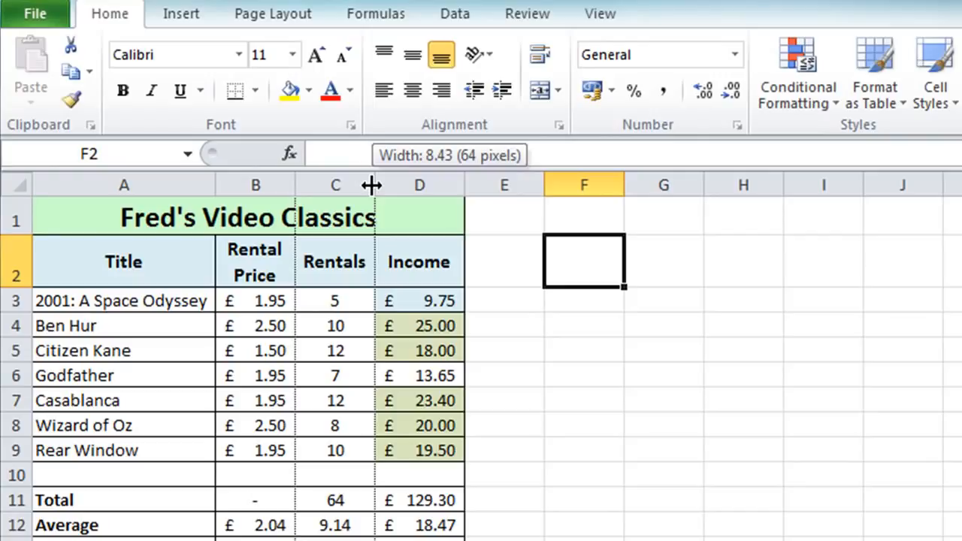
drag(371, 185, 371, 184)
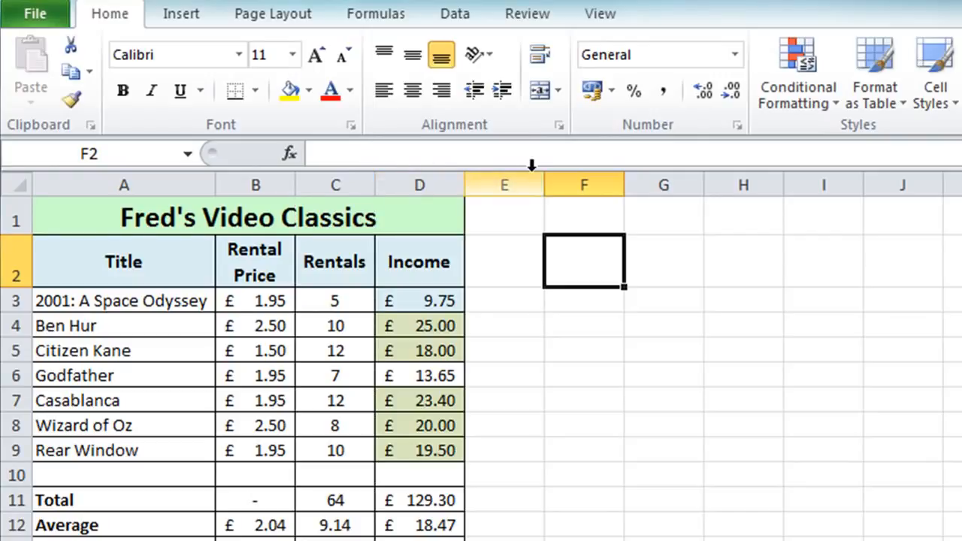
drag(468, 182, 451, 176)
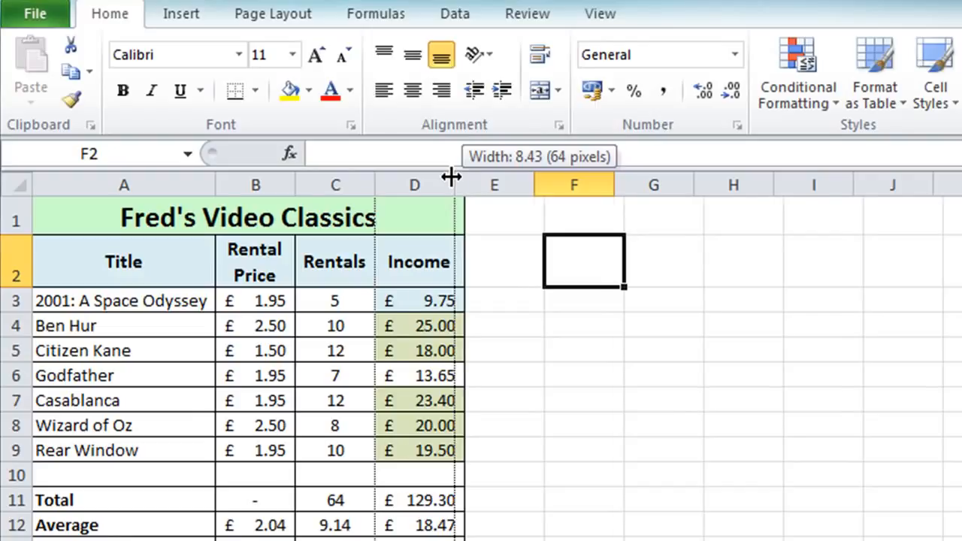
drag(451, 177, 451, 176)
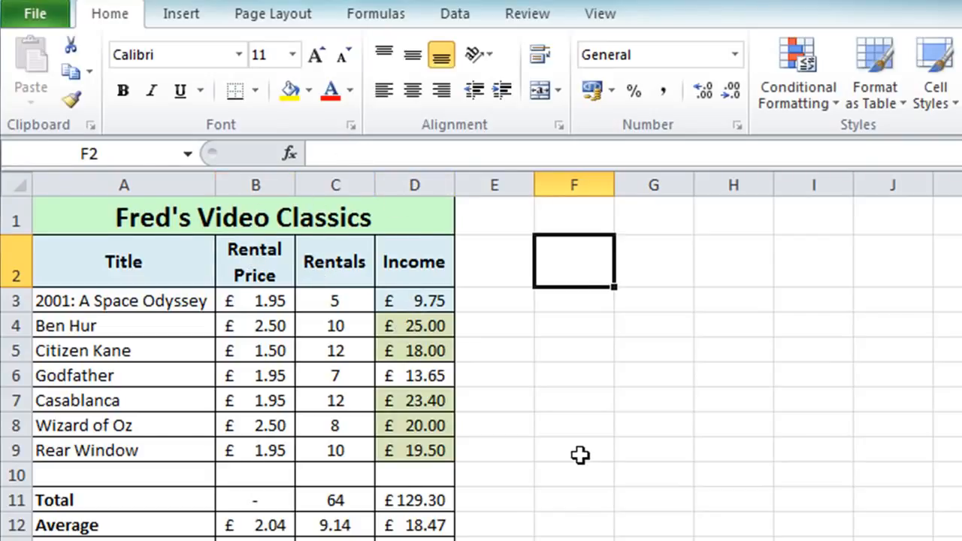
- Enter an exact column width of 8.43 for the Income column, starting from its header cell D2
click(419, 269)
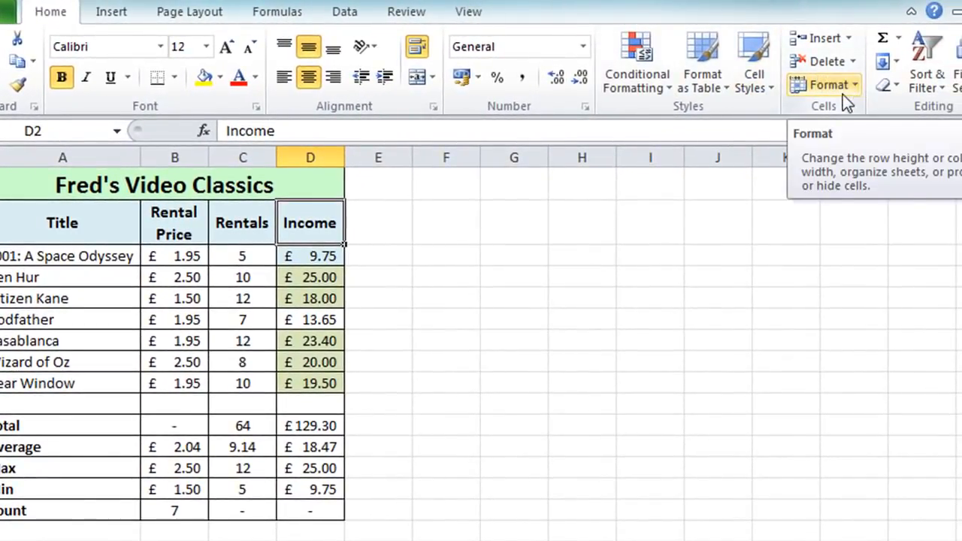
click(849, 90)
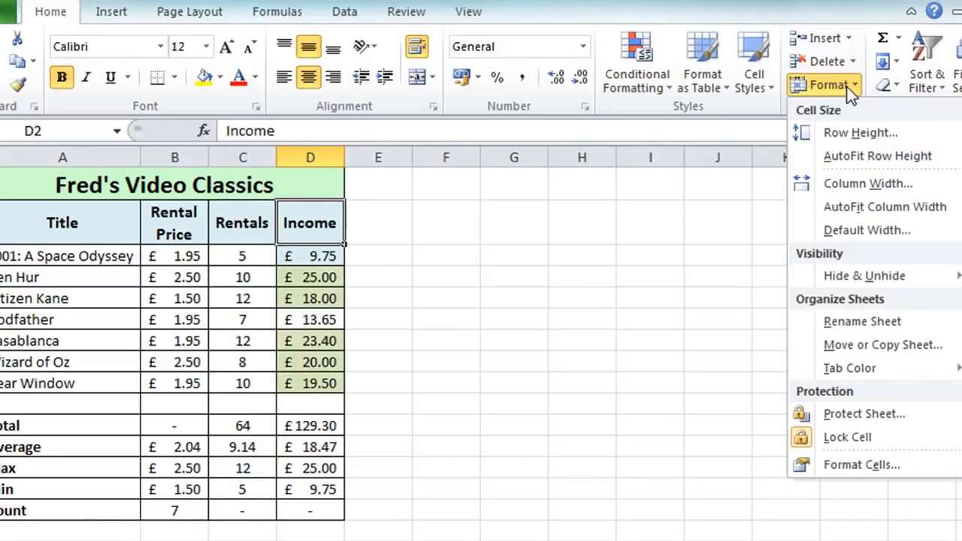
click(854, 188)
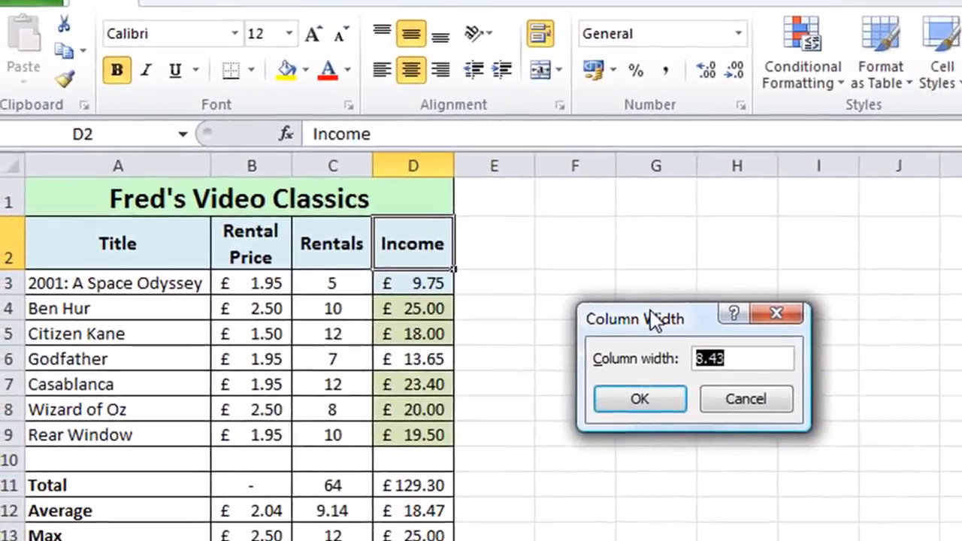
drag(505, 285, 78, 304)
drag(148, 347, 303, 332)
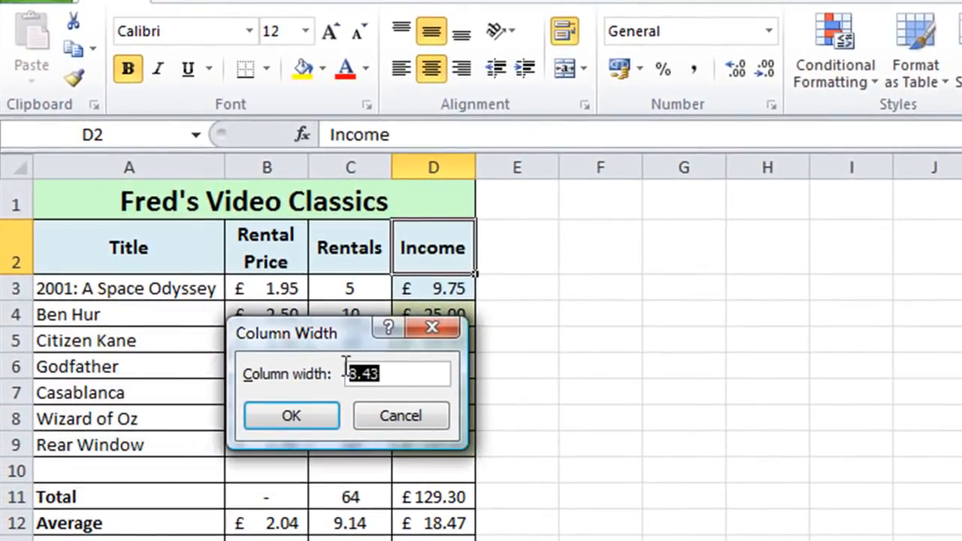
click(400, 372)
double_click(400, 372)
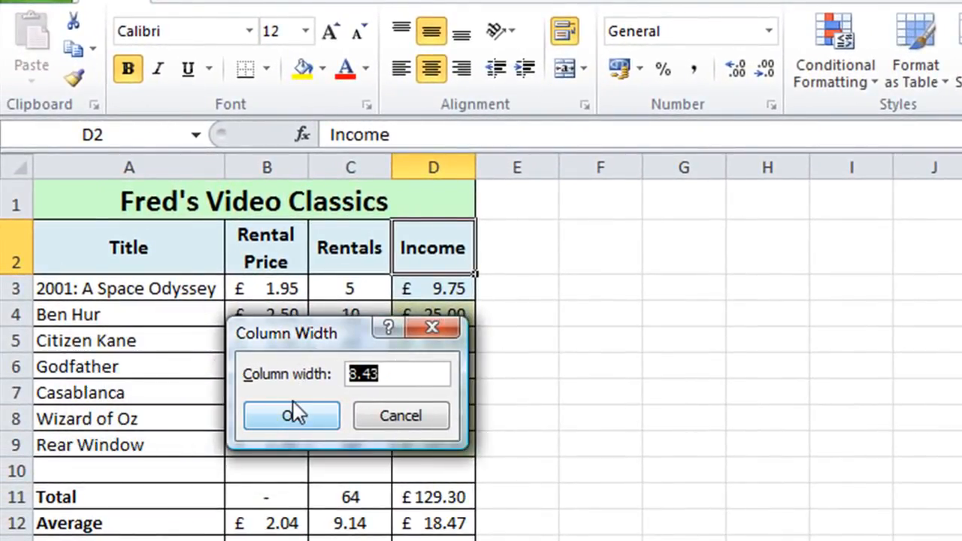
text(8.43)
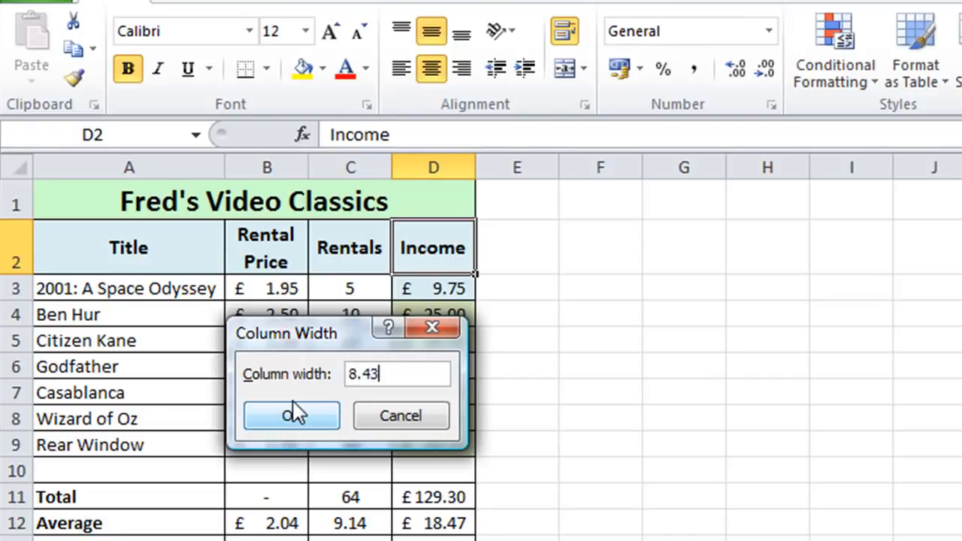
click(293, 404)
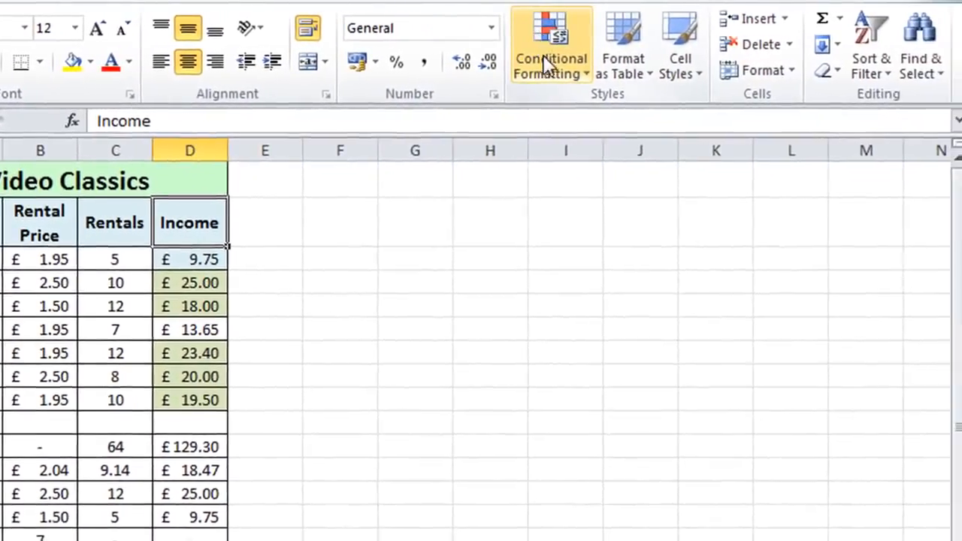
click(611, 69)
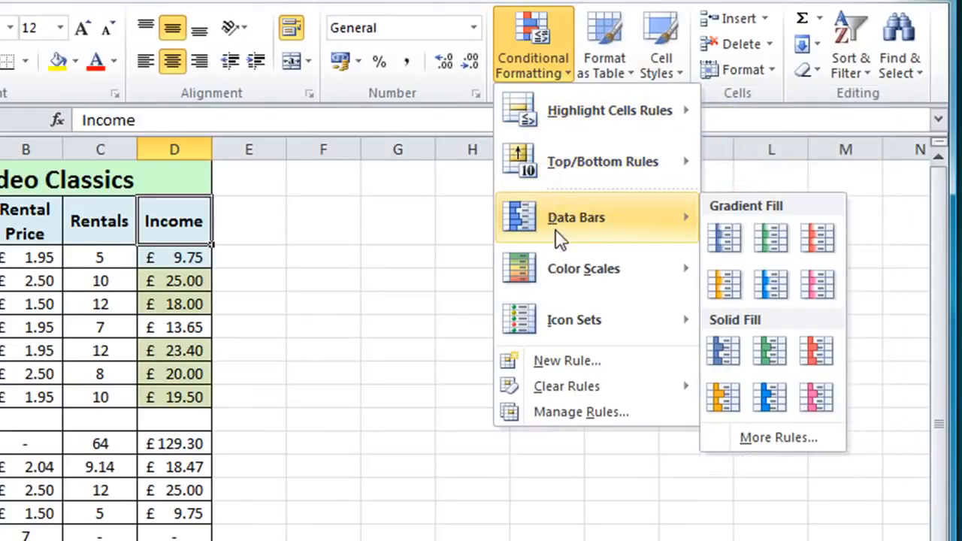
mouse_move(569, 311)
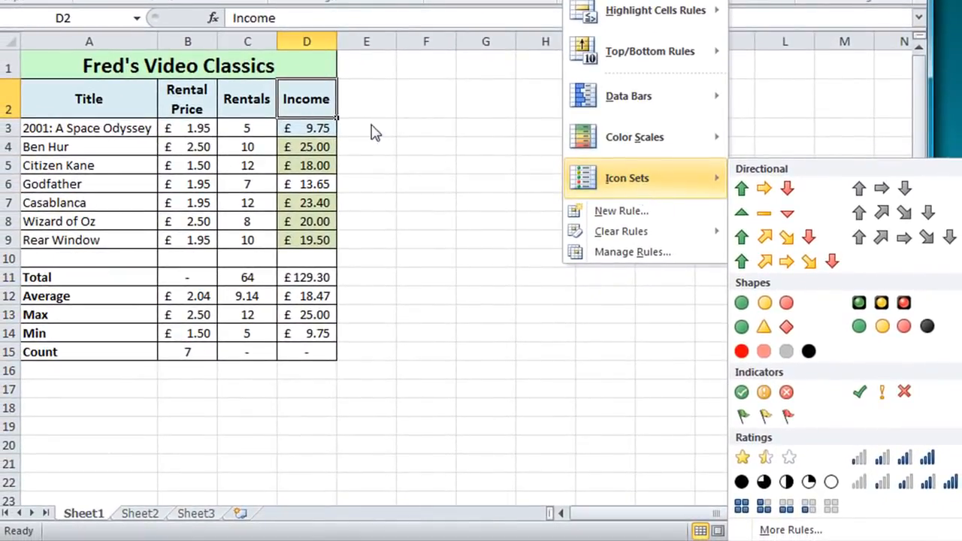
click(123, 57)
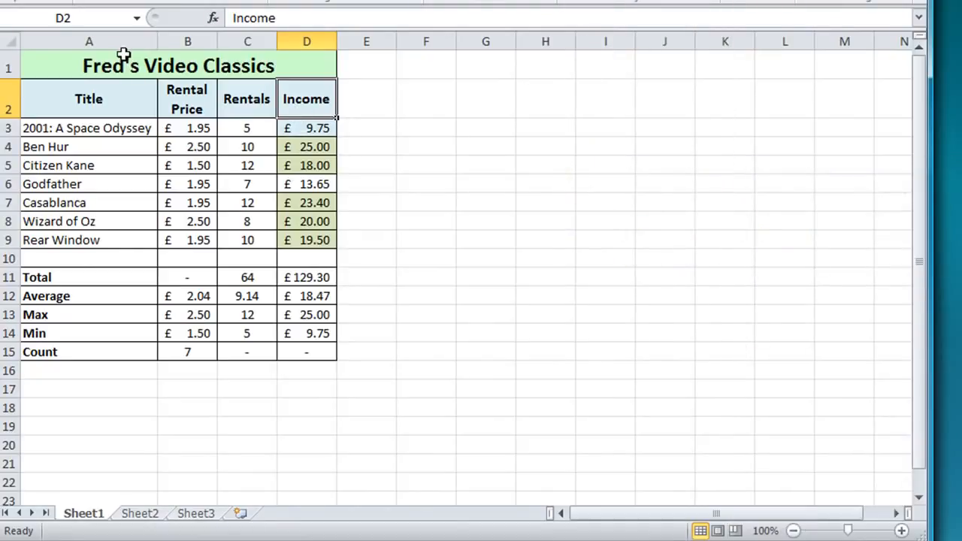